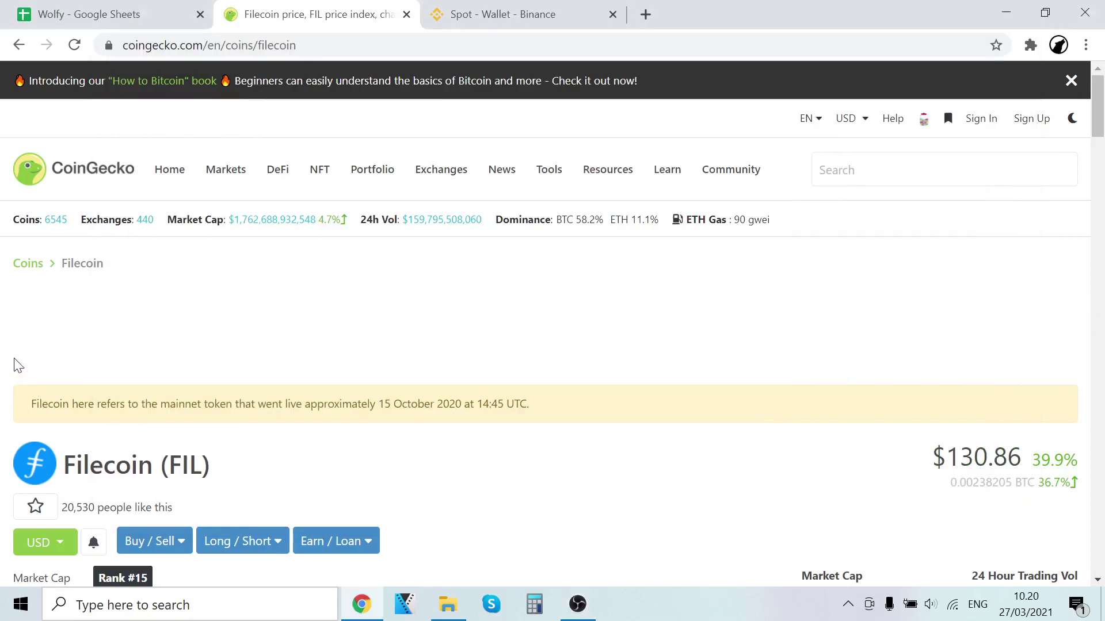
Scroll CoinGecko's Filecoin page to the markets table showing Binance FIL/USDT at $130.92
{"action": "left_click_drag", "start_coordinate": [62, 466], "coordinate": [154, 469]}
{"action": "scroll", "coordinate": [305, 466], "scroll_direction": "down", "scroll_amount": 6}
{"action": "scroll", "coordinate": [668, 397], "scroll_direction": "down", "scroll_amount": 20}
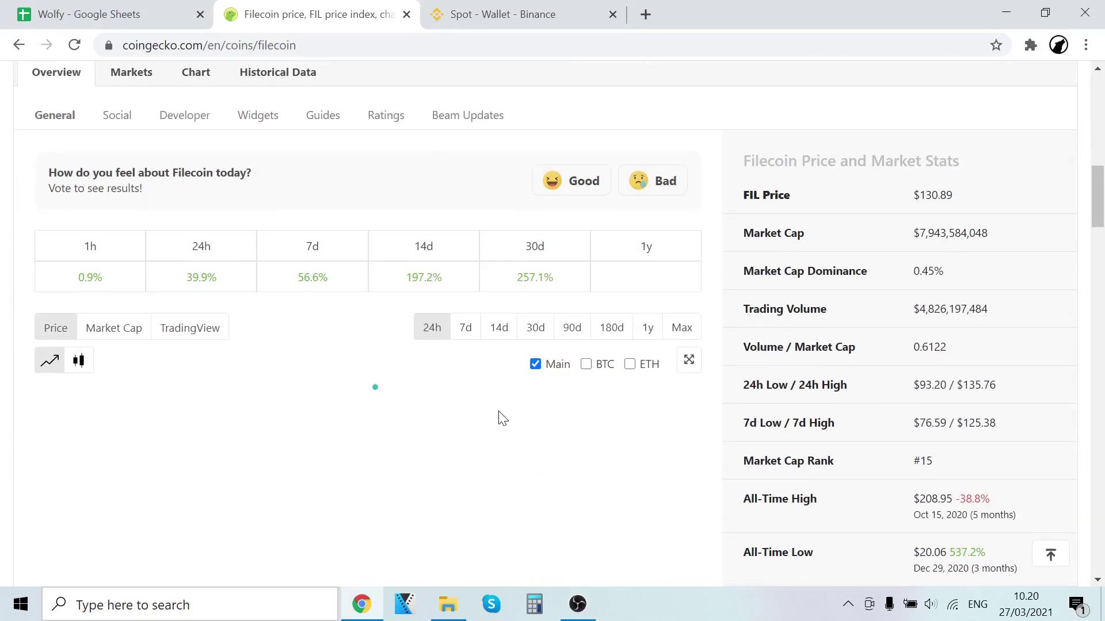
{"action": "scroll", "coordinate": [259, 407], "scroll_direction": "up", "scroll_amount": 5}
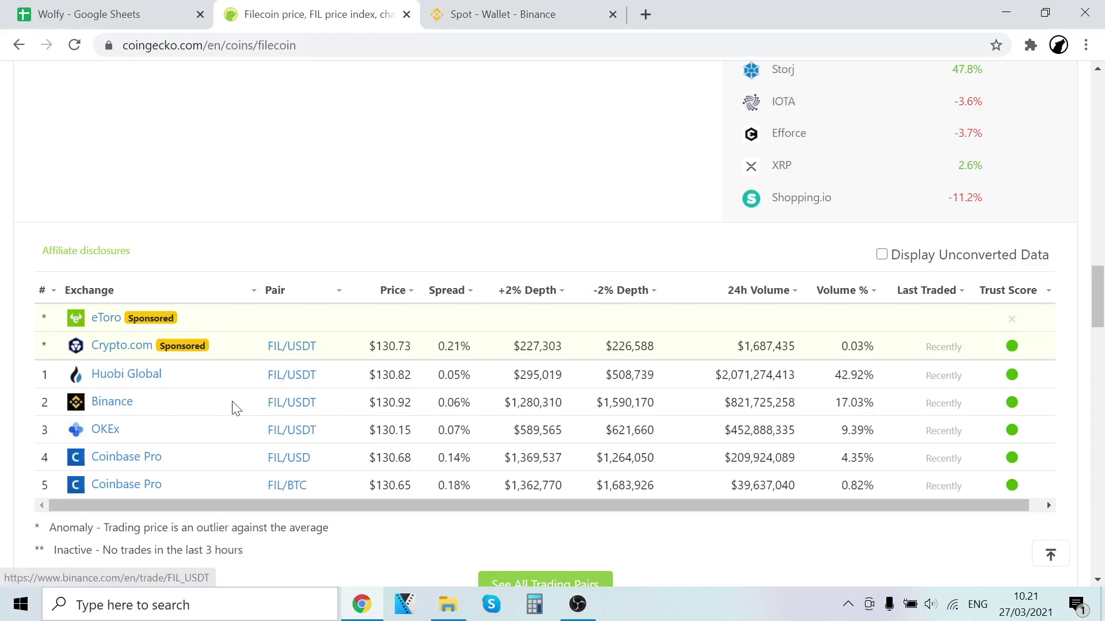
Go back to Binance's Fiat and Spot wallet and bring up the Buy Crypto payment options
{"action": "left_click", "coordinate": [535, 13]}
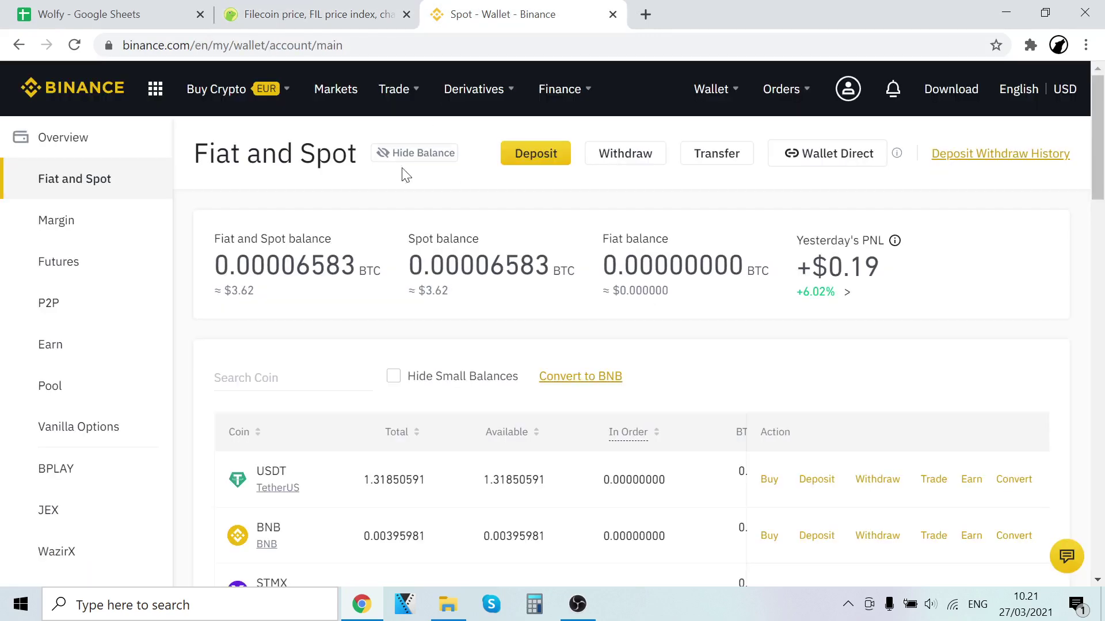
{"action": "left_click", "coordinate": [96, 91]}
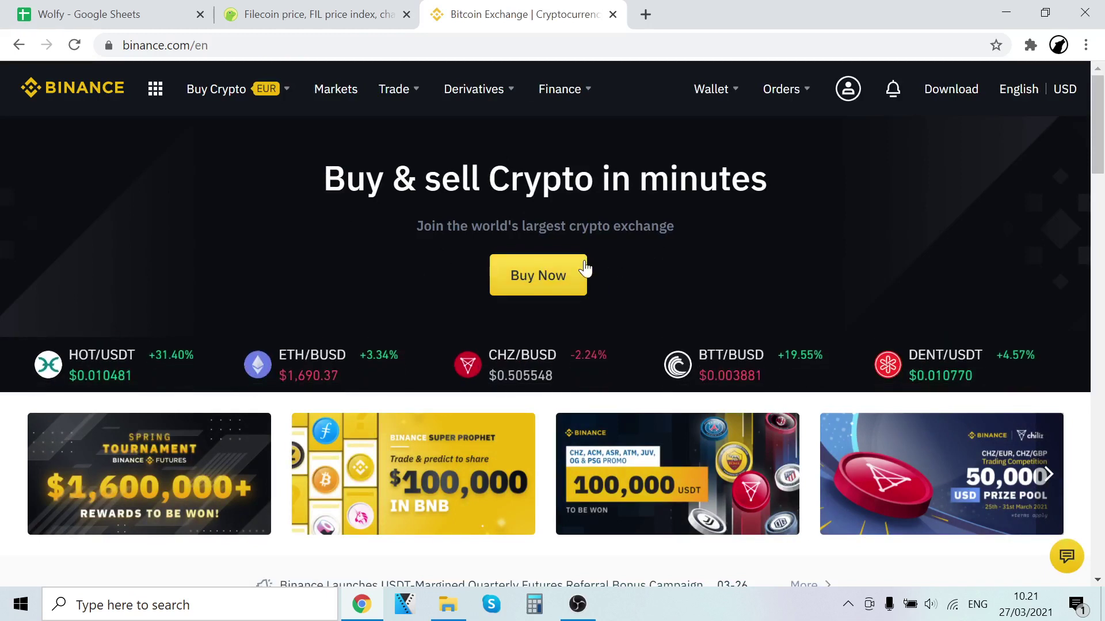
{"action": "mouse_move", "coordinate": [726, 95]}
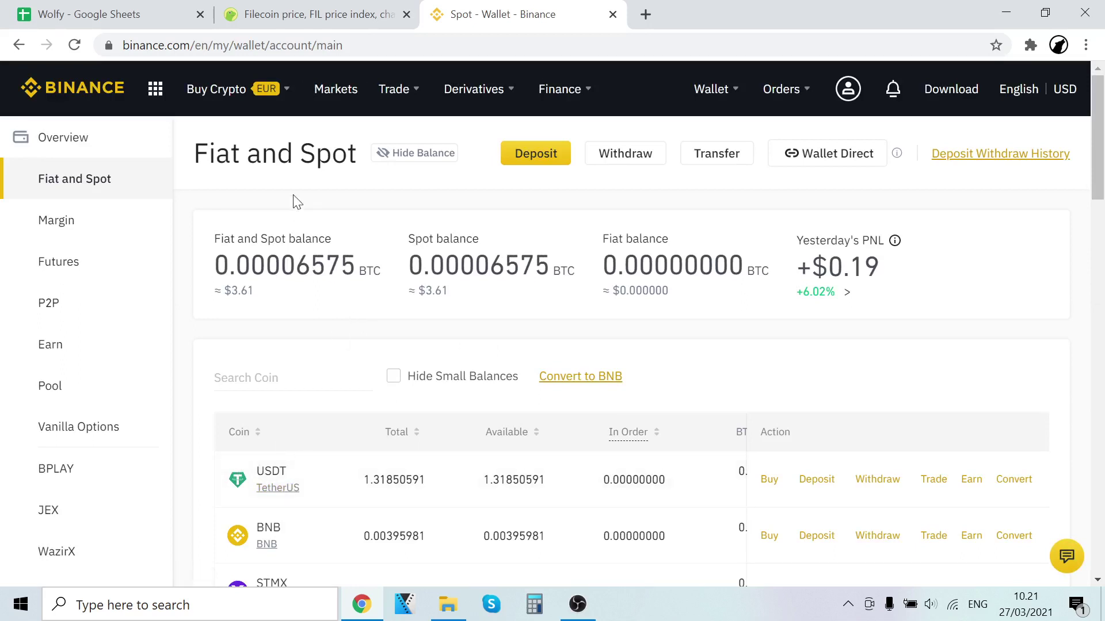
{"action": "mouse_move", "coordinate": [242, 114]}
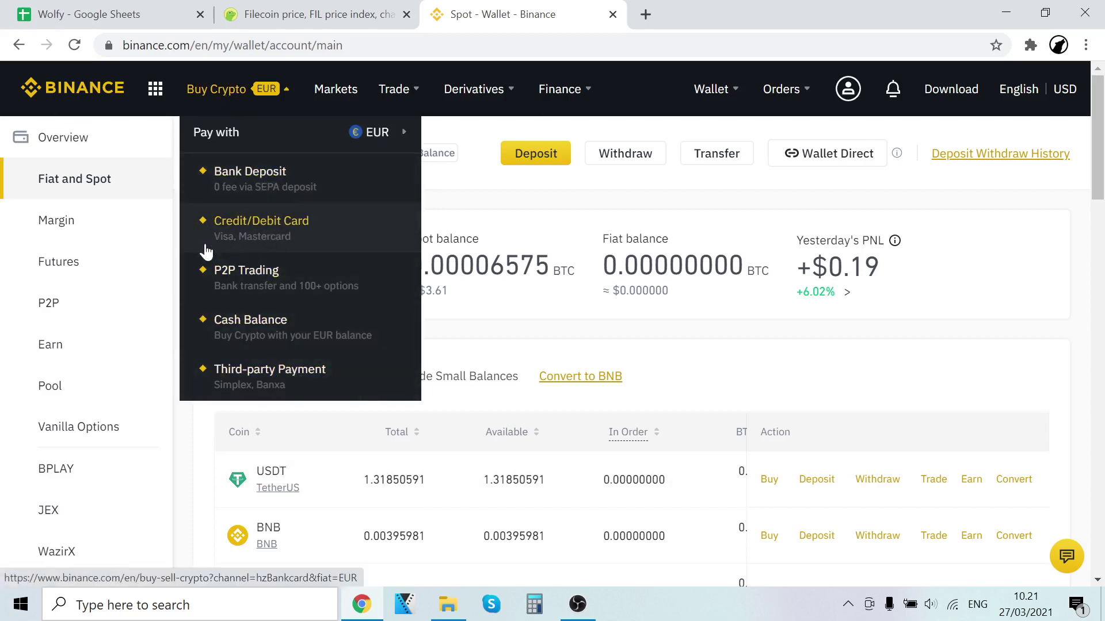
Pay by credit/debit card and pick USDT as the coin to buy
{"action": "left_click", "coordinate": [366, 229]}
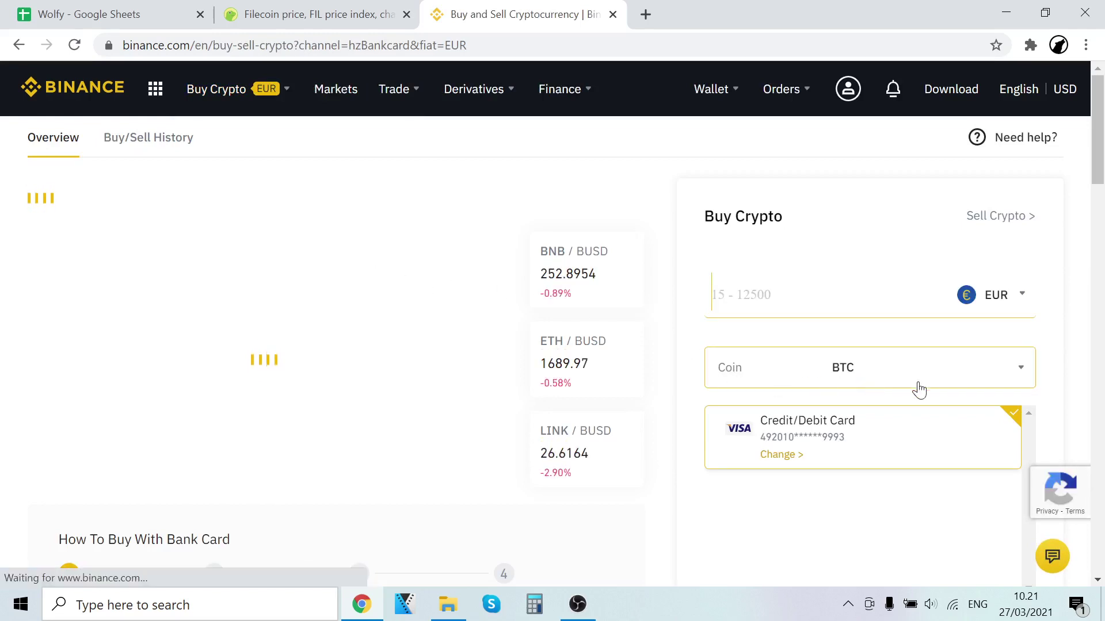
{"action": "left_click", "coordinate": [894, 377]}
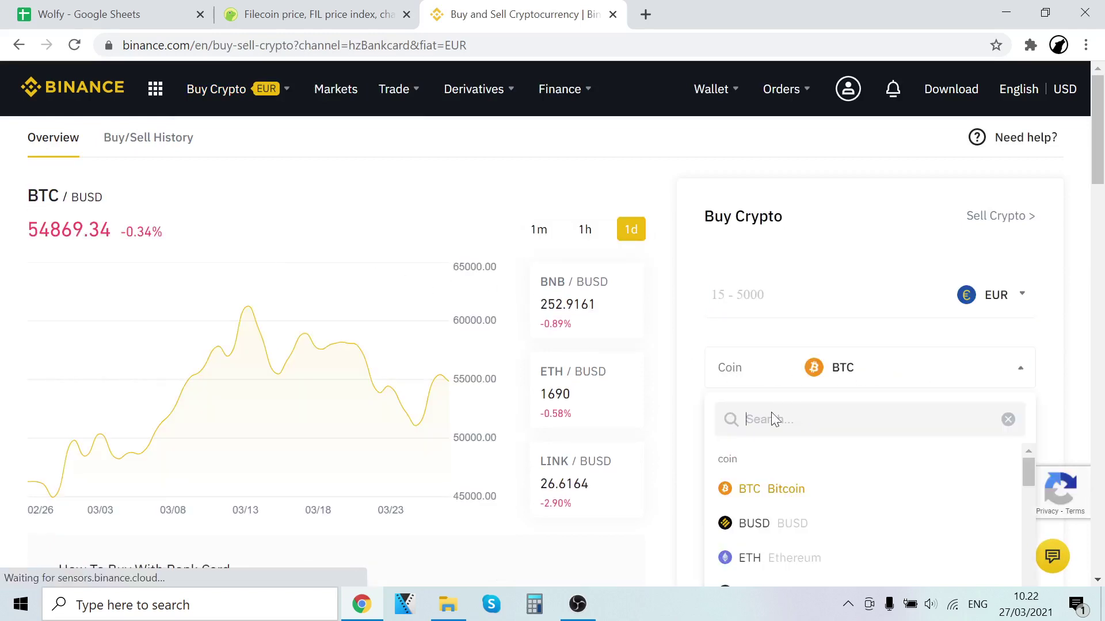
{"action": "type", "text": "usdt"}
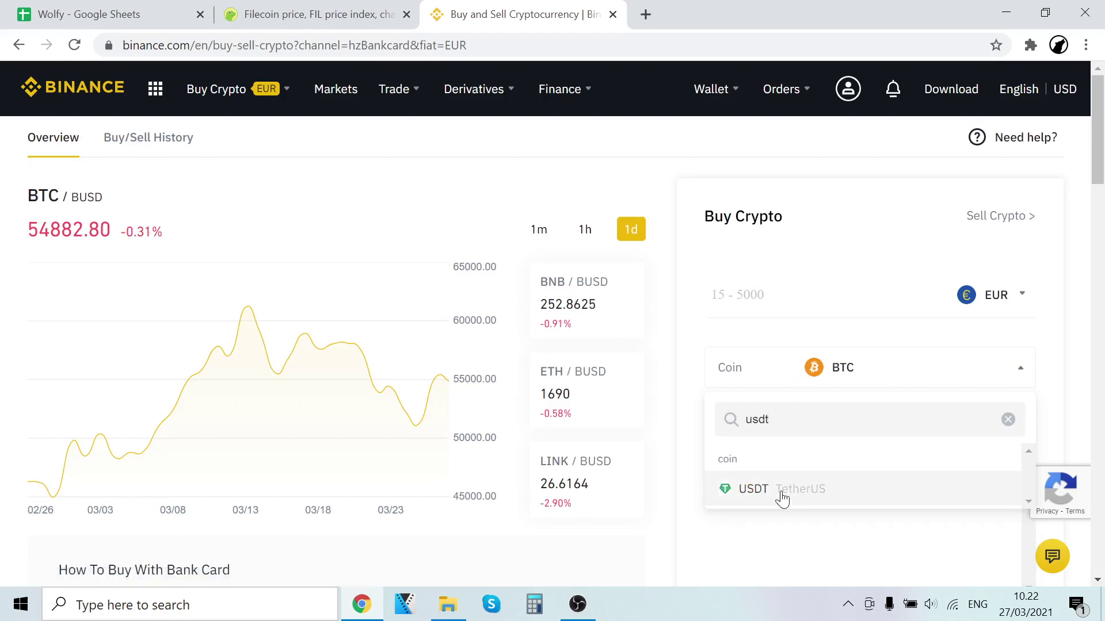
{"action": "left_click", "coordinate": [783, 499]}
{"action": "scroll", "coordinate": [570, 423], "scroll_direction": "down", "scroll_amount": 4}
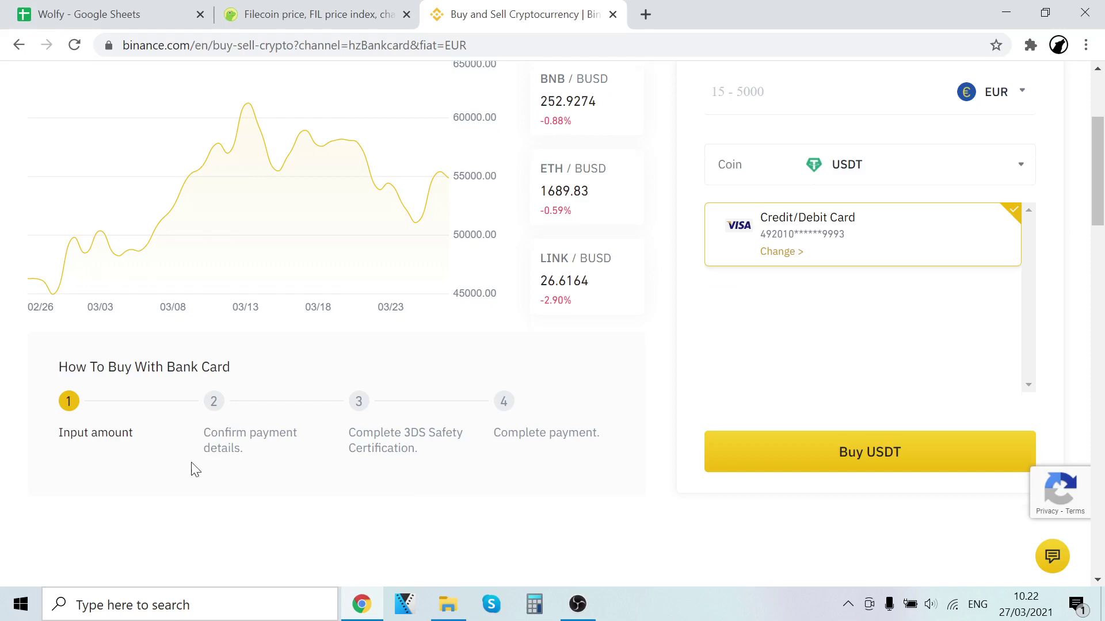
{"action": "scroll", "coordinate": [840, 221], "scroll_direction": "up", "scroll_amount": 3}
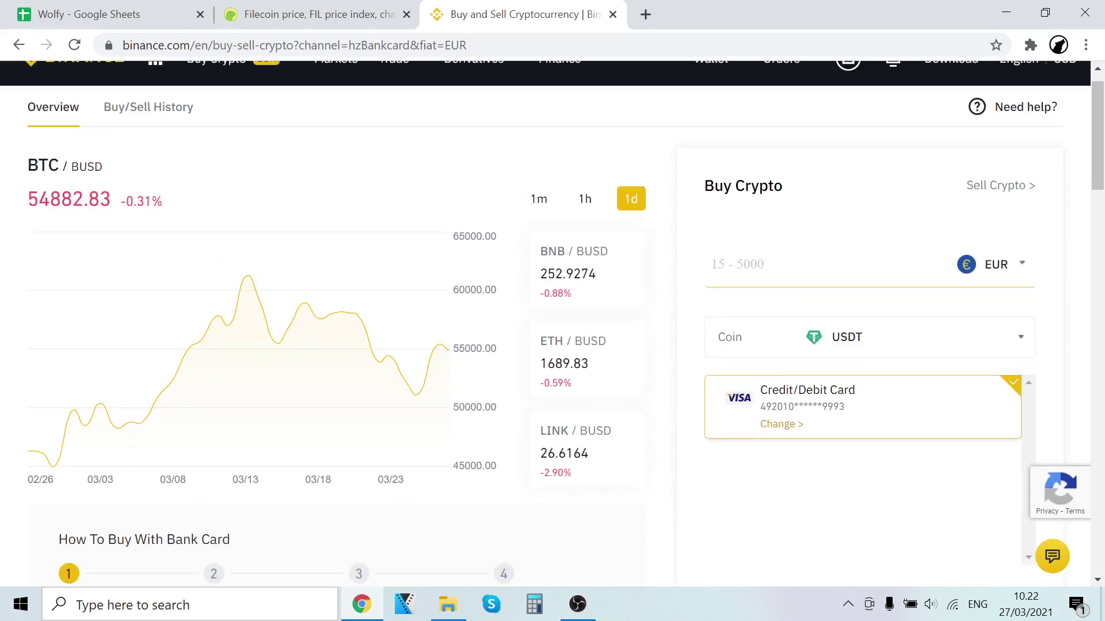
Enter 3567 EUR (about 4,195.95 USDT), then return to the Fiat and Spot wallet
{"action": "type", "text": "3567"}
{"action": "scroll", "coordinate": [789, 296], "scroll_direction": "down", "scroll_amount": 2}
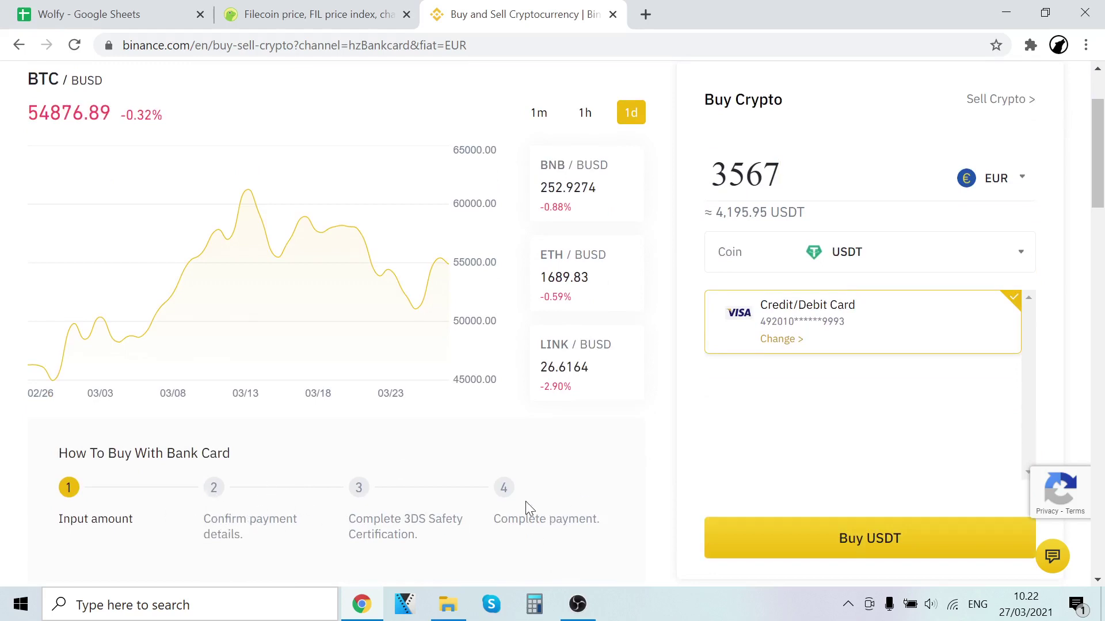
{"action": "scroll", "coordinate": [528, 507], "scroll_direction": "up", "scroll_amount": 2}
{"action": "mouse_move", "coordinate": [714, 89]}
{"action": "left_click", "coordinate": [743, 173]}
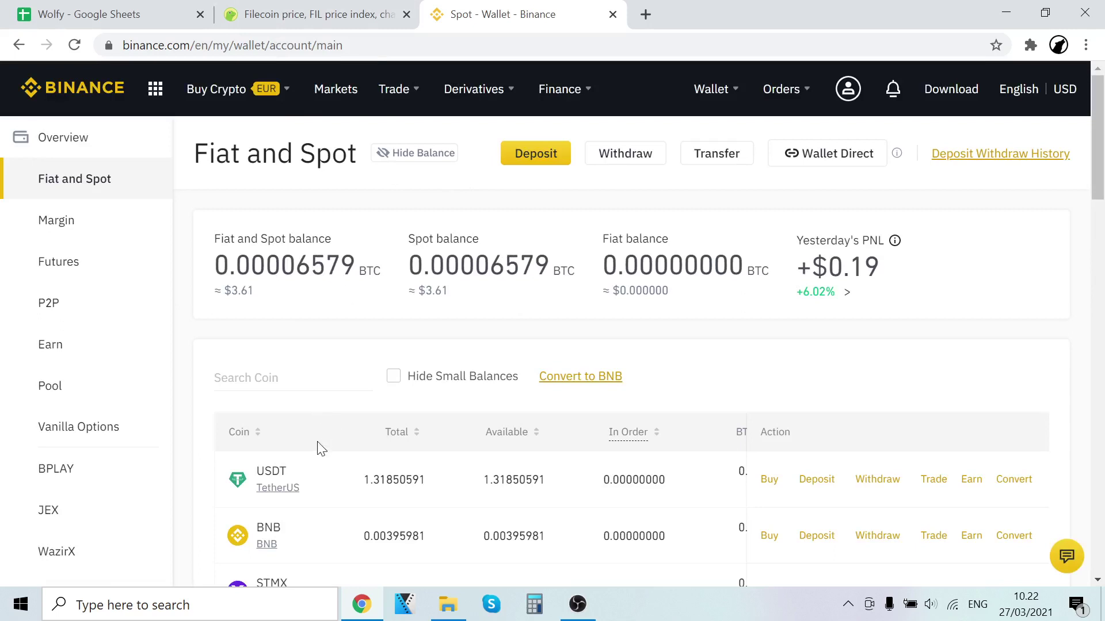
Open the basic spot trading page and switch to the FIL/USDT pair
{"action": "mouse_move", "coordinate": [393, 91]}
{"action": "left_click", "coordinate": [427, 192]}
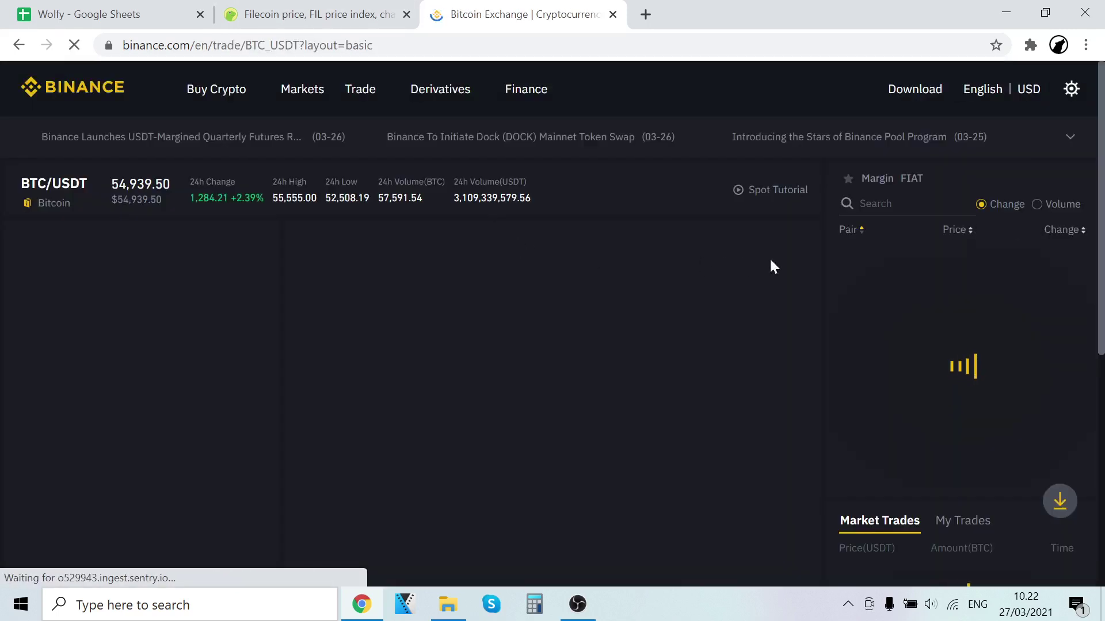
{"action": "left_click", "coordinate": [925, 214]}
{"action": "type", "text": "fil"}
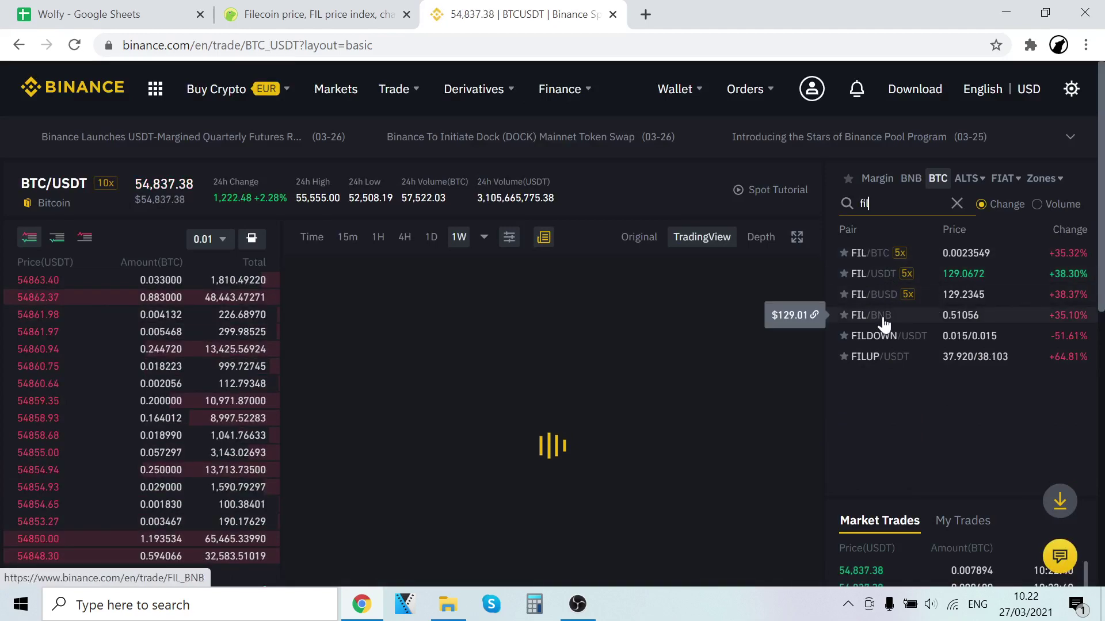
{"action": "left_click", "coordinate": [876, 278]}
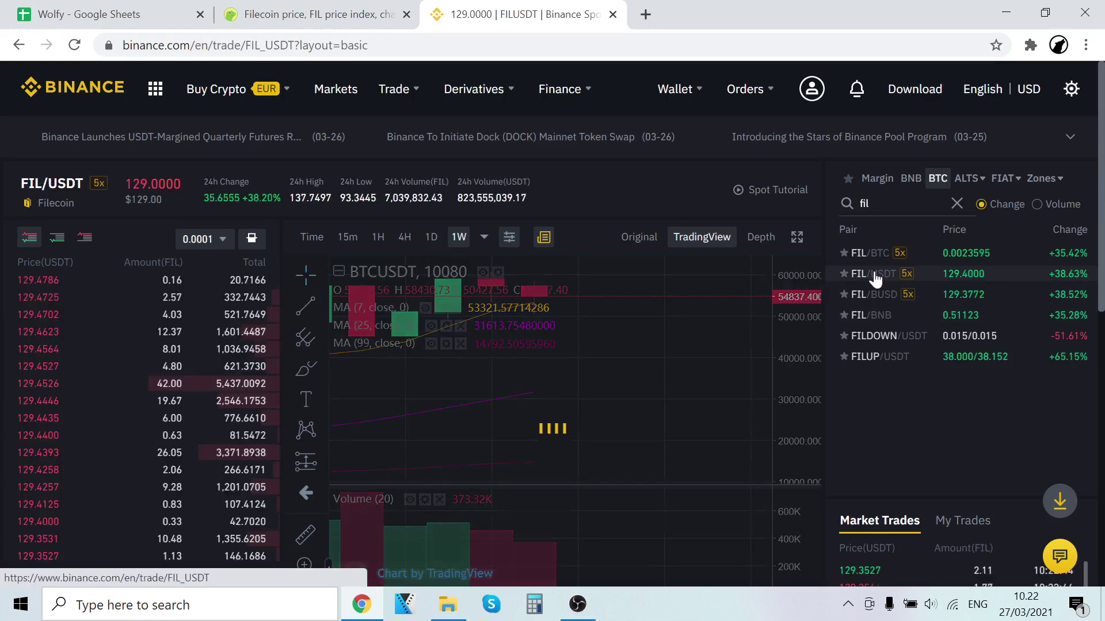
Scroll down to the Buy FIL order form priced at 129.0000 USDT
{"action": "scroll", "coordinate": [188, 216], "scroll_direction": "down", "scroll_amount": 2}
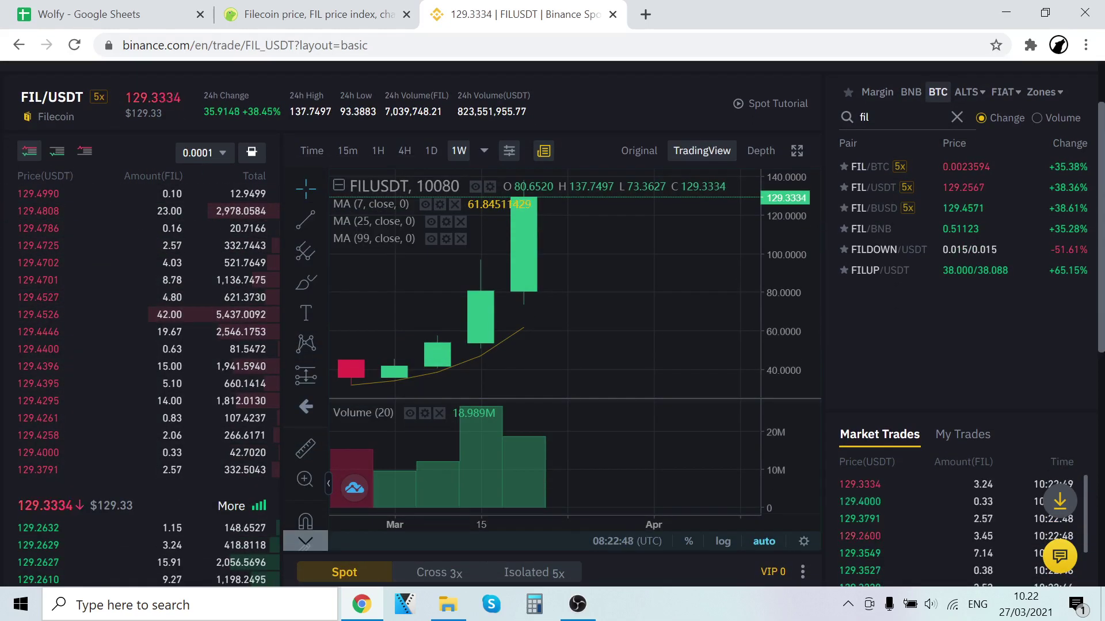
{"action": "scroll", "coordinate": [87, 153], "scroll_direction": "down", "scroll_amount": 6}
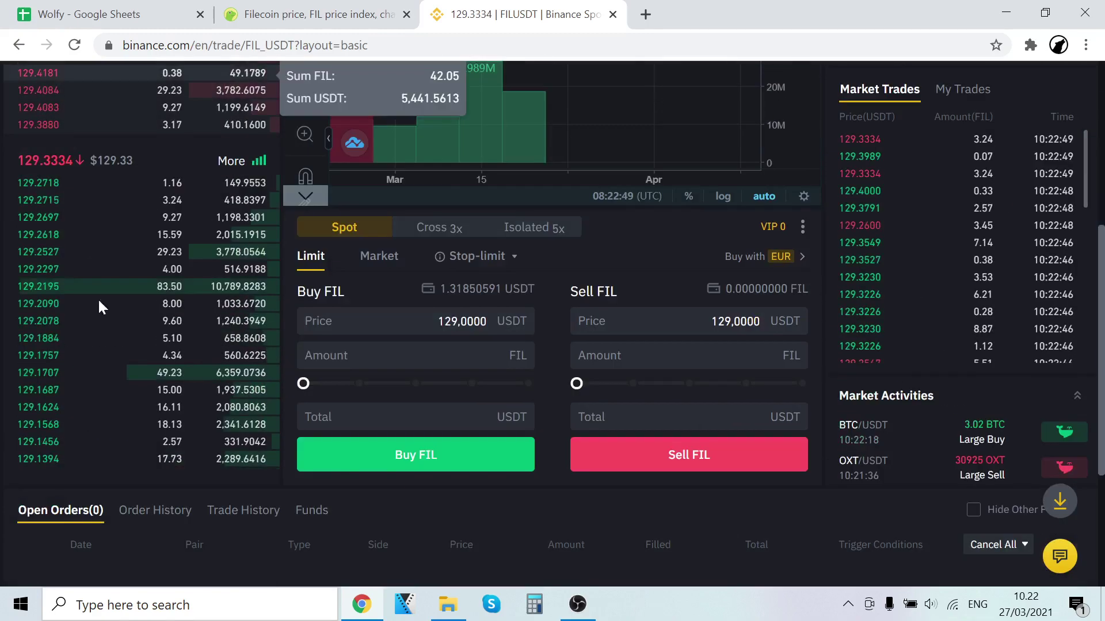
{"action": "scroll", "coordinate": [153, 337], "scroll_direction": "up", "scroll_amount": 6}
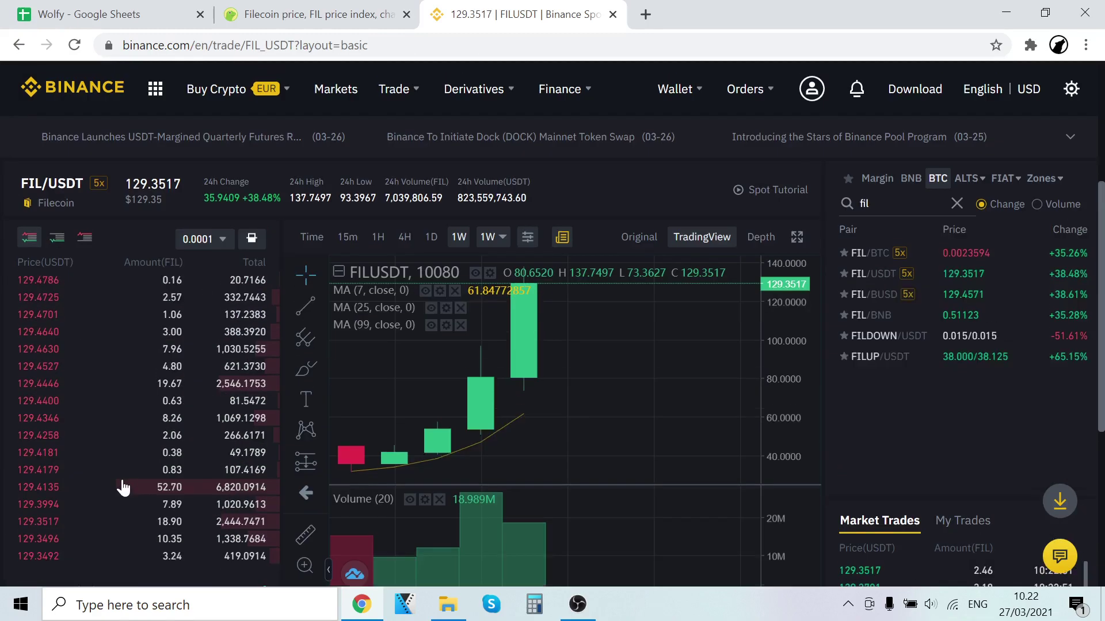
{"action": "scroll", "coordinate": [47, 172], "scroll_direction": "down", "scroll_amount": 6}
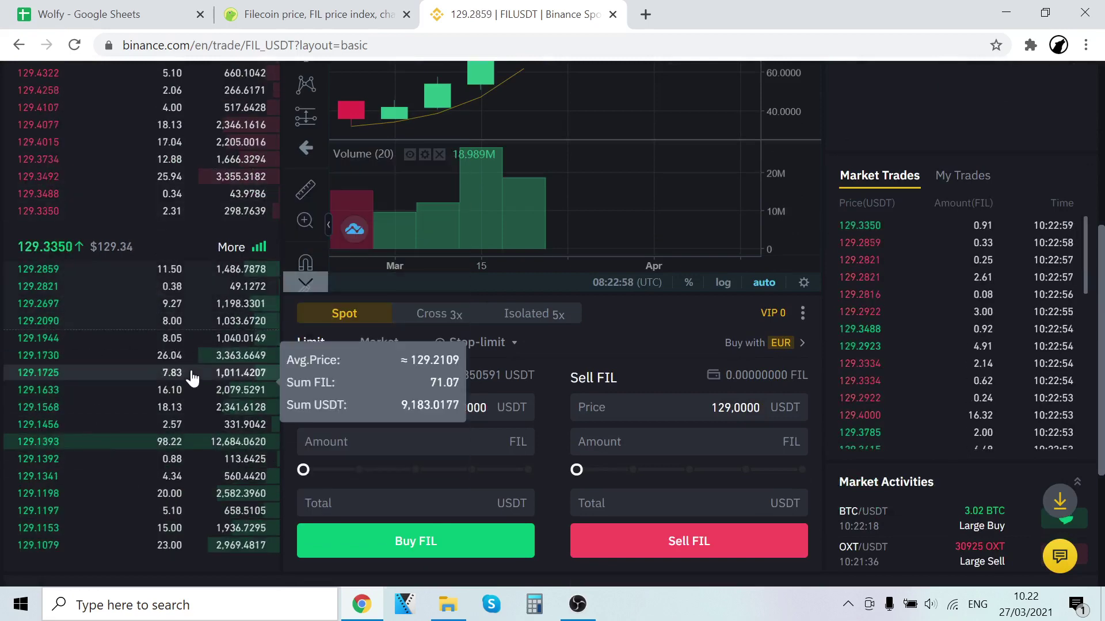
{"action": "scroll", "coordinate": [138, 412], "scroll_direction": "up", "scroll_amount": 1}
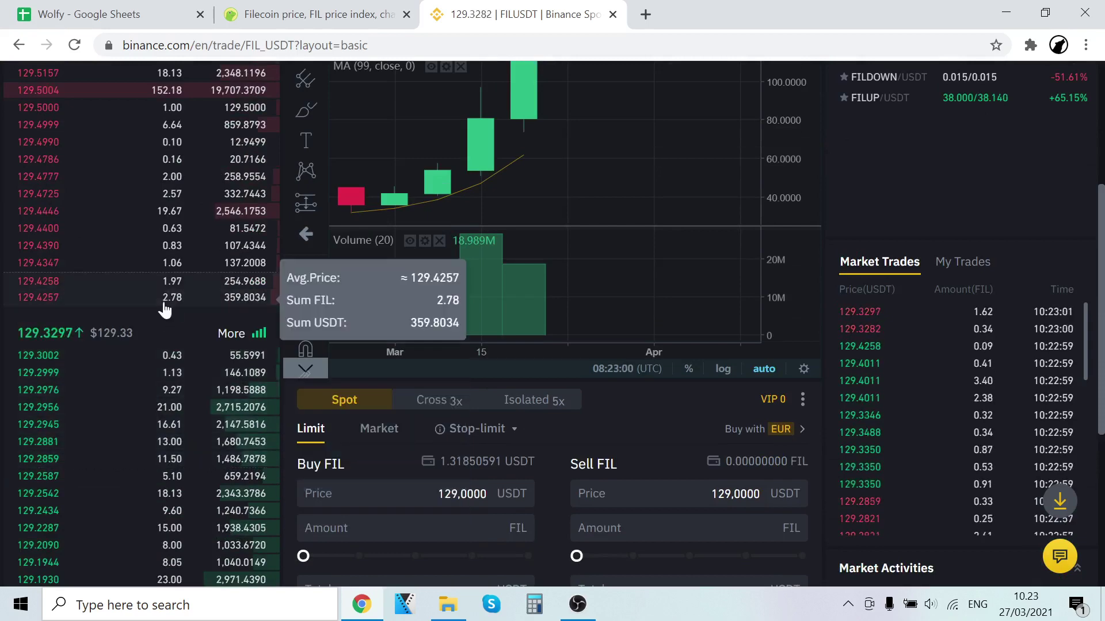
{"action": "scroll", "coordinate": [144, 277], "scroll_direction": "down", "scroll_amount": 1}
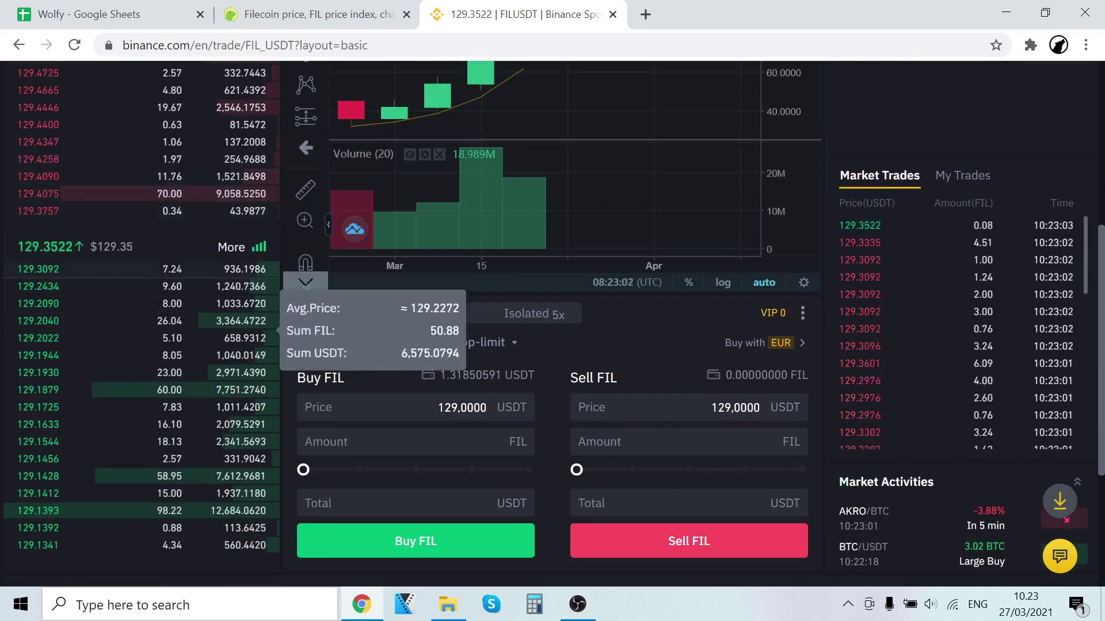
Switch to a market order and slide Buy FIL to the end for a 1,293063 USDT total
{"action": "left_click", "coordinate": [387, 351]}
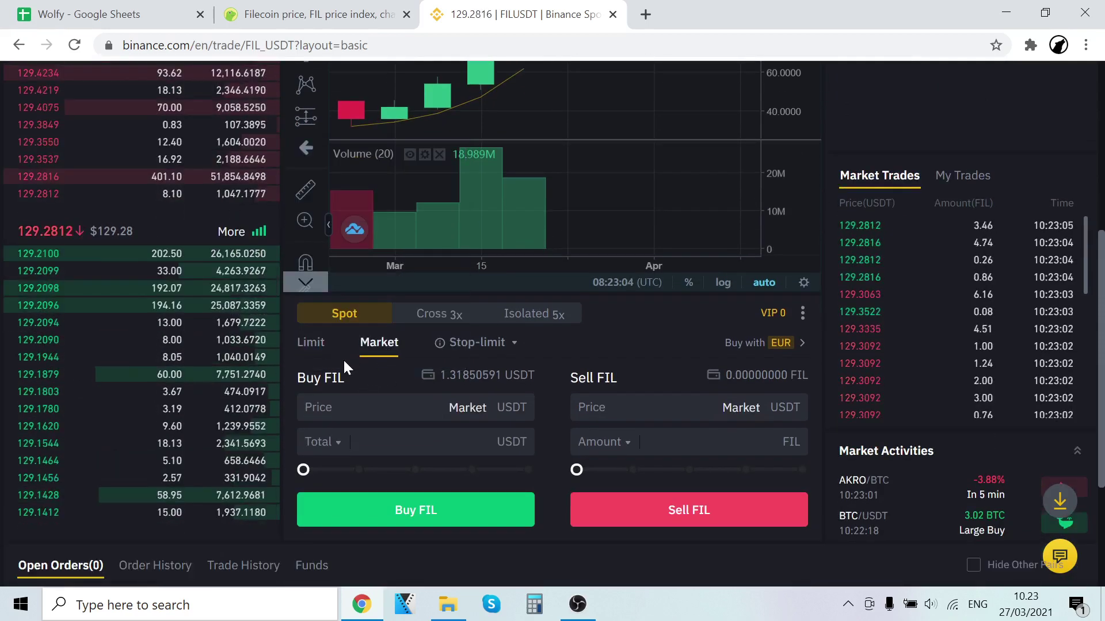
{"action": "mouse_move", "coordinate": [32, 203]}
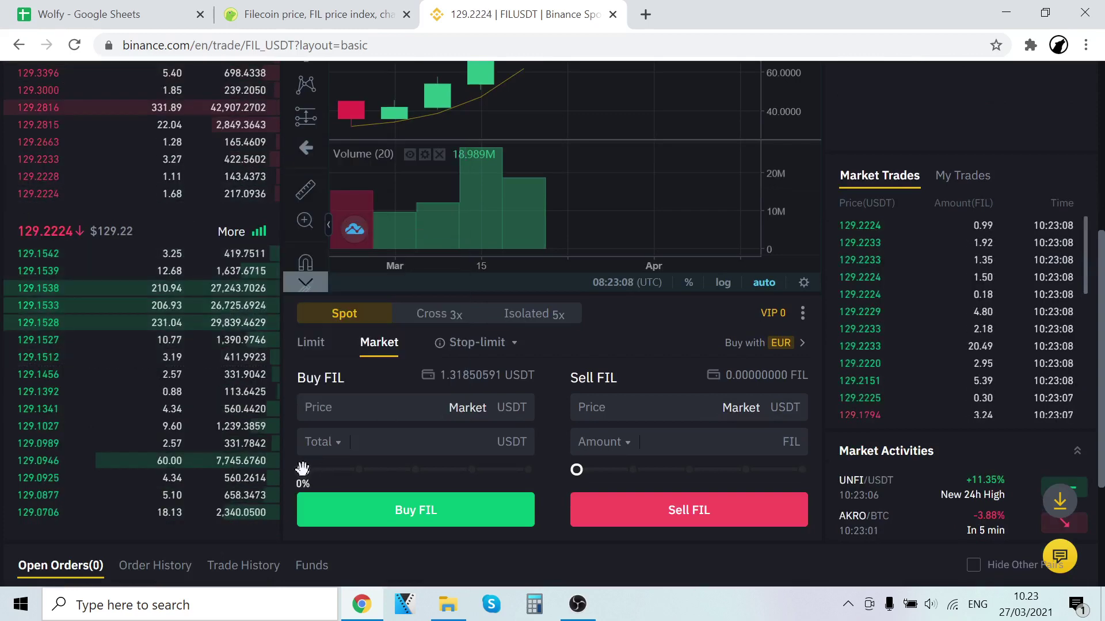
{"action": "left_click_drag", "start_coordinate": [302, 470], "coordinate": [538, 471]}
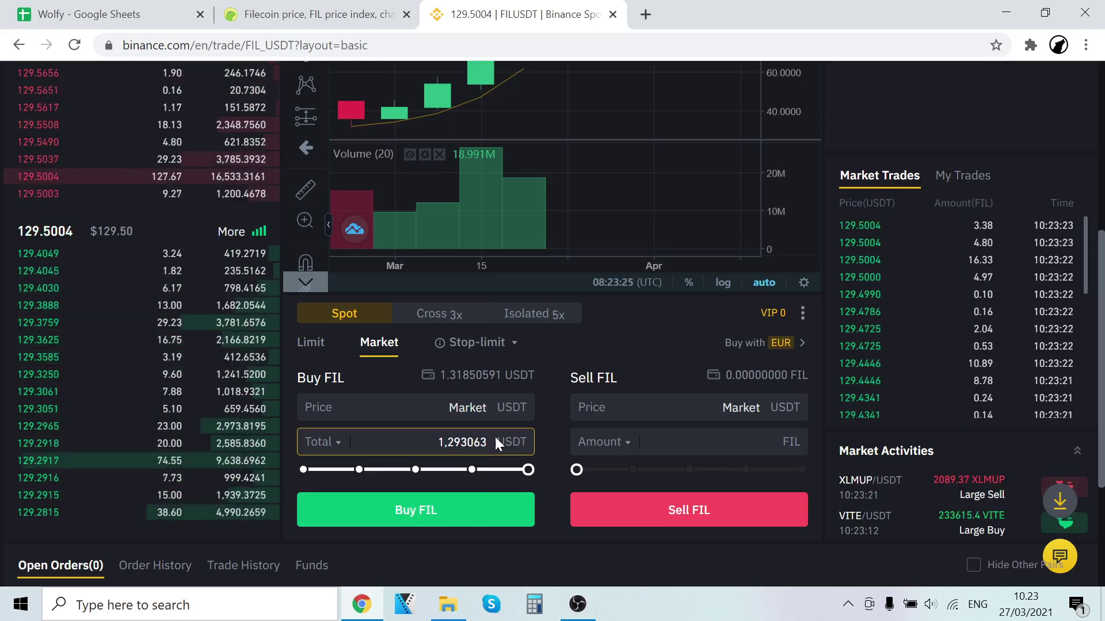
{"action": "scroll", "coordinate": [621, 412], "scroll_direction": "up", "scroll_amount": 1}
{"action": "scroll", "coordinate": [621, 412], "scroll_direction": "up", "scroll_amount": 3}
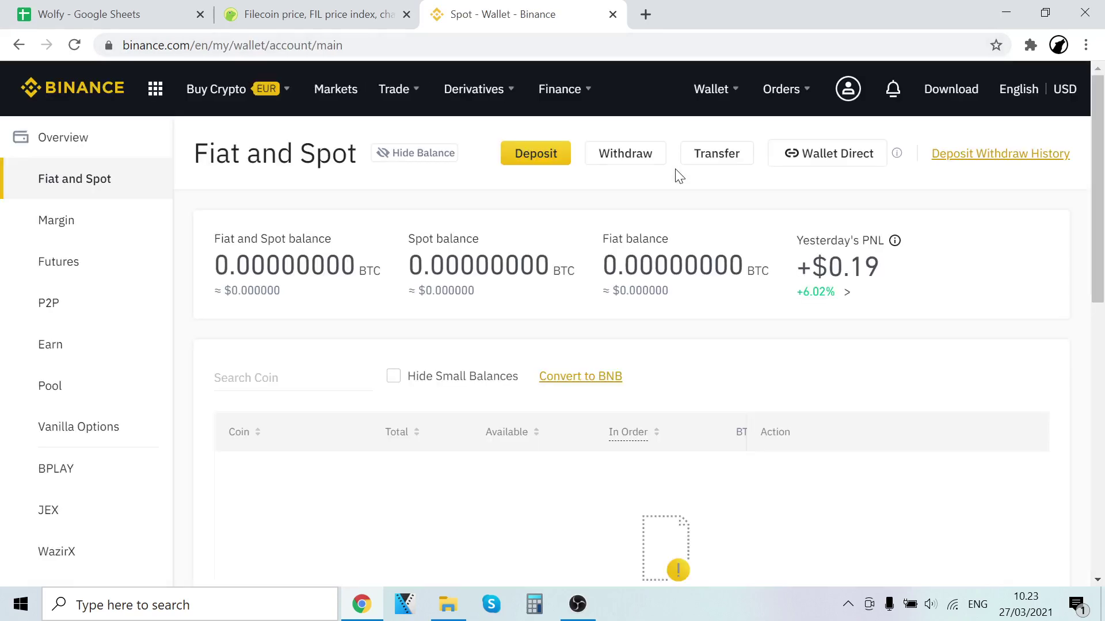
Open the Classic trading page and filter the pair list with 'fil'
{"action": "mouse_move", "coordinate": [233, 112]}
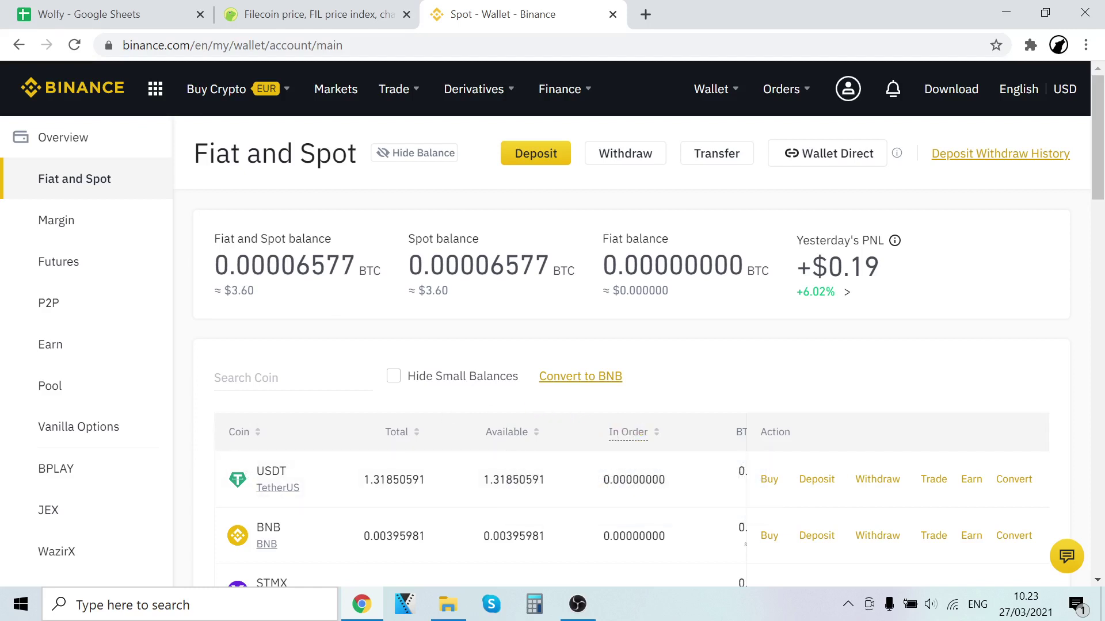
{"action": "mouse_move", "coordinate": [395, 101]}
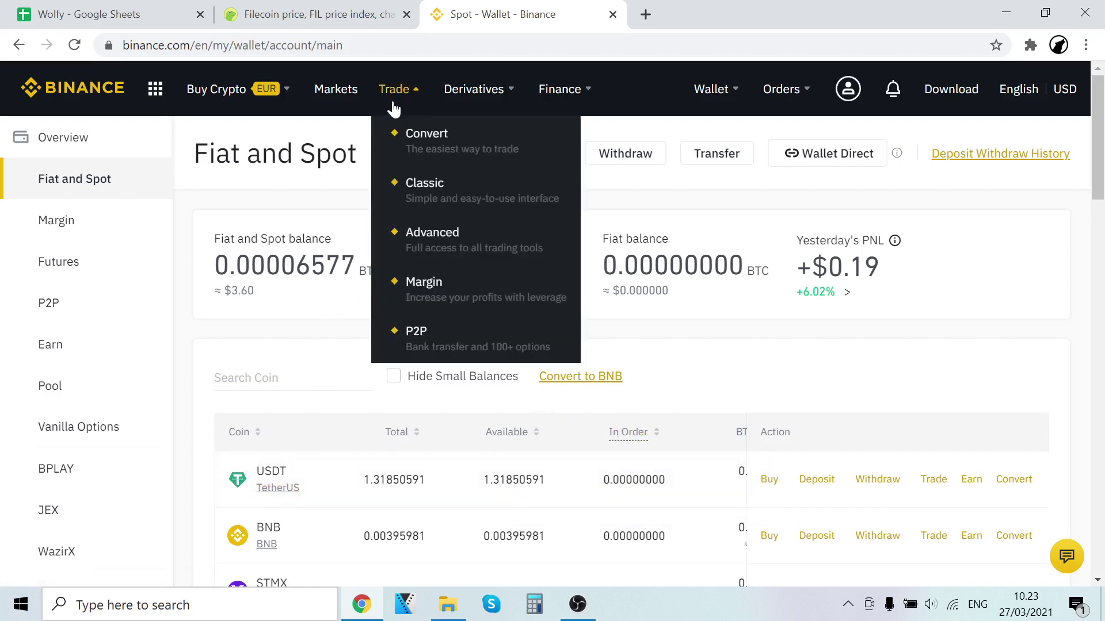
{"action": "left_click", "coordinate": [401, 189]}
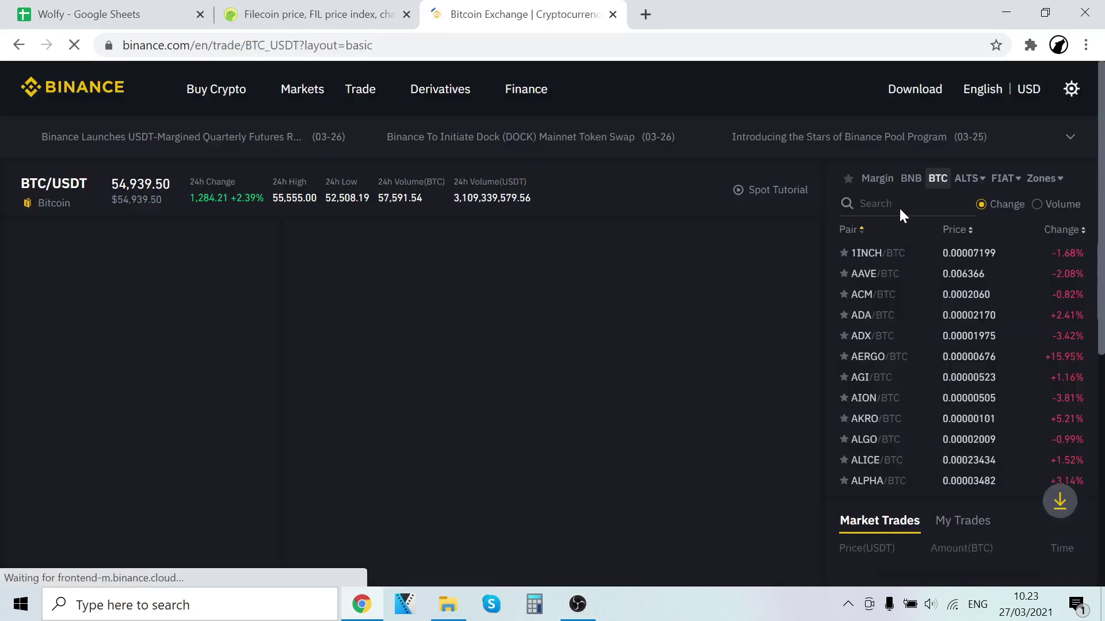
{"action": "left_click", "coordinate": [899, 204]}
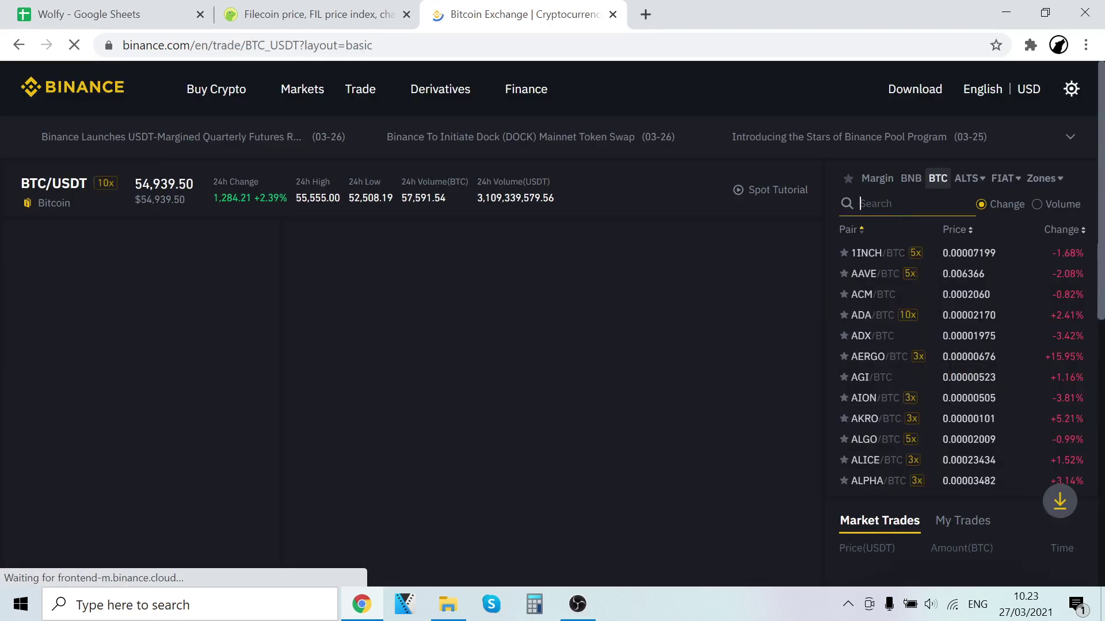
{"action": "type", "text": "fil"}
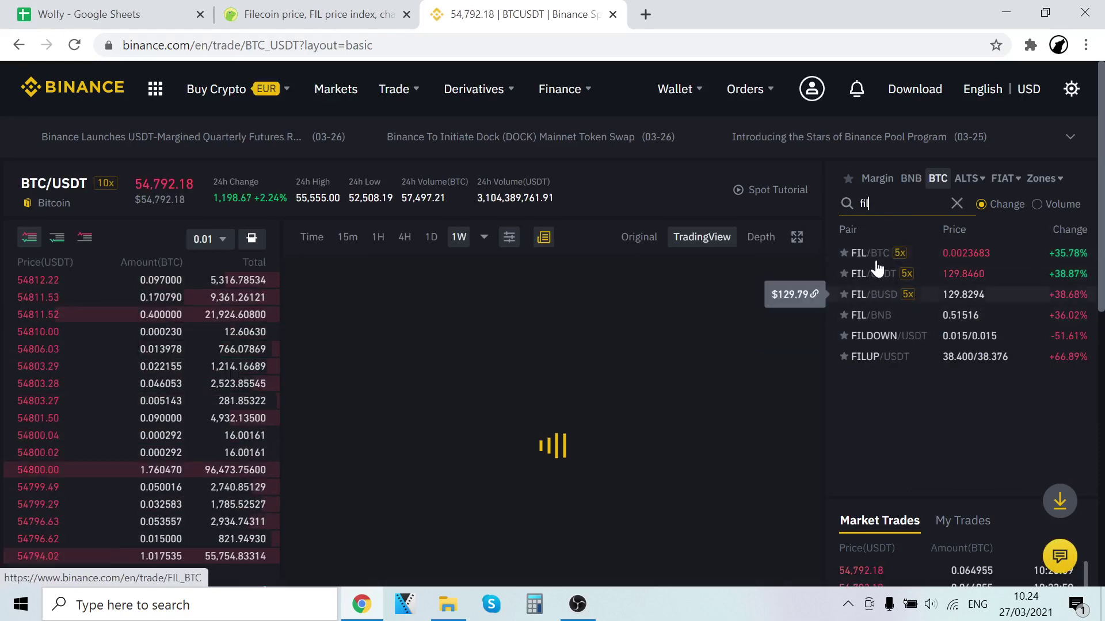
On the FIL/BTC pair, set a market order selling 100% of the FIL balance
{"action": "left_click", "coordinate": [876, 255]}
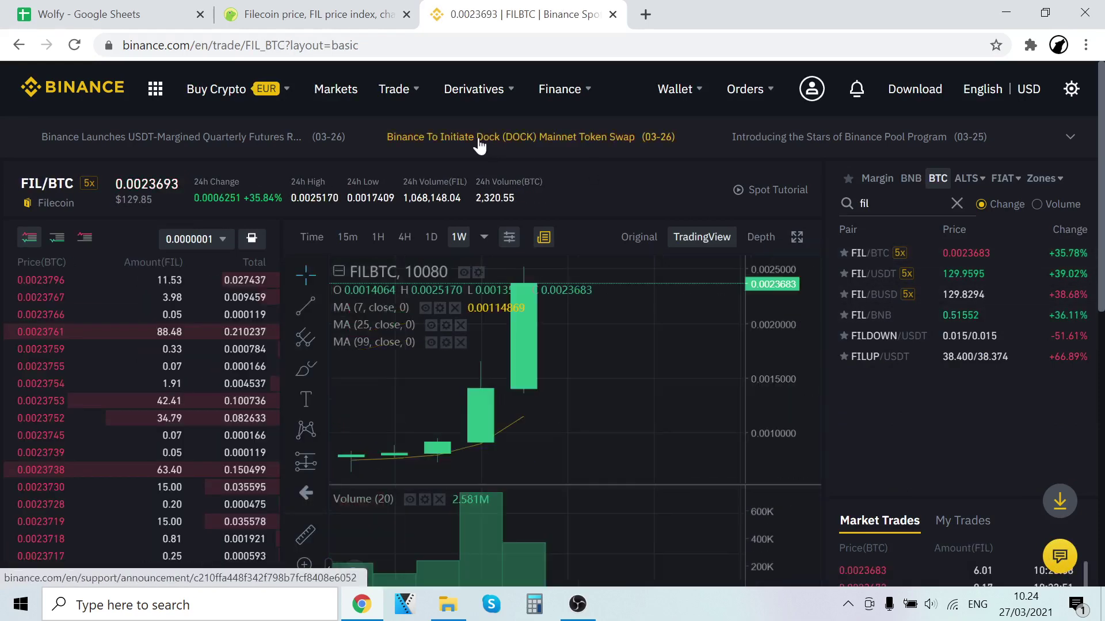
{"action": "scroll", "coordinate": [480, 145], "scroll_direction": "down", "scroll_amount": 7}
{"action": "left_click", "coordinate": [378, 256]}
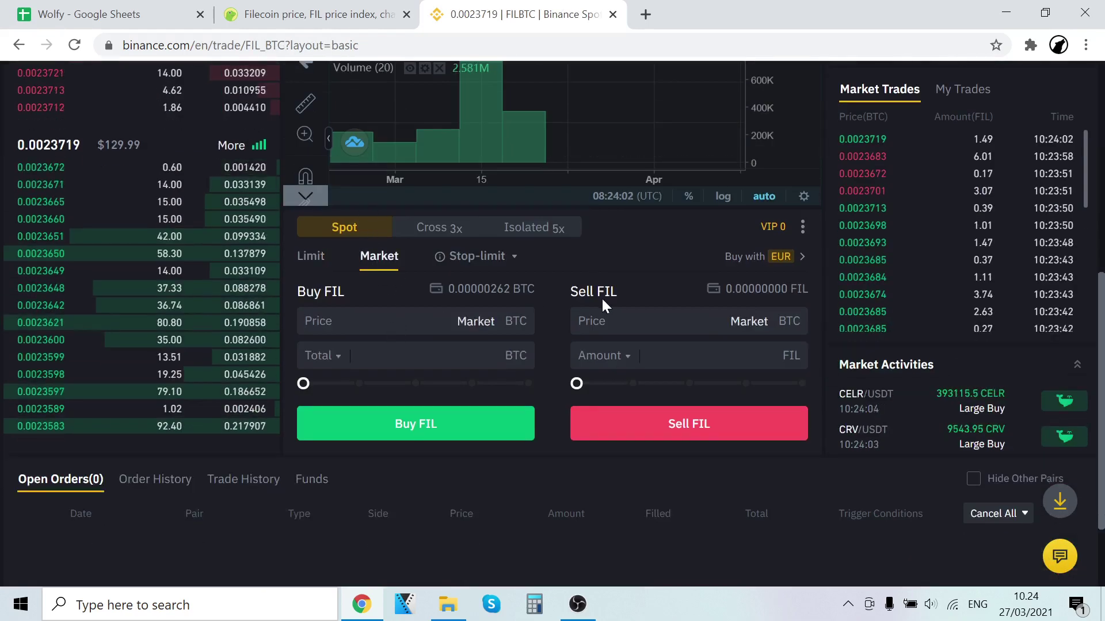
{"action": "mouse_move", "coordinate": [575, 383]}
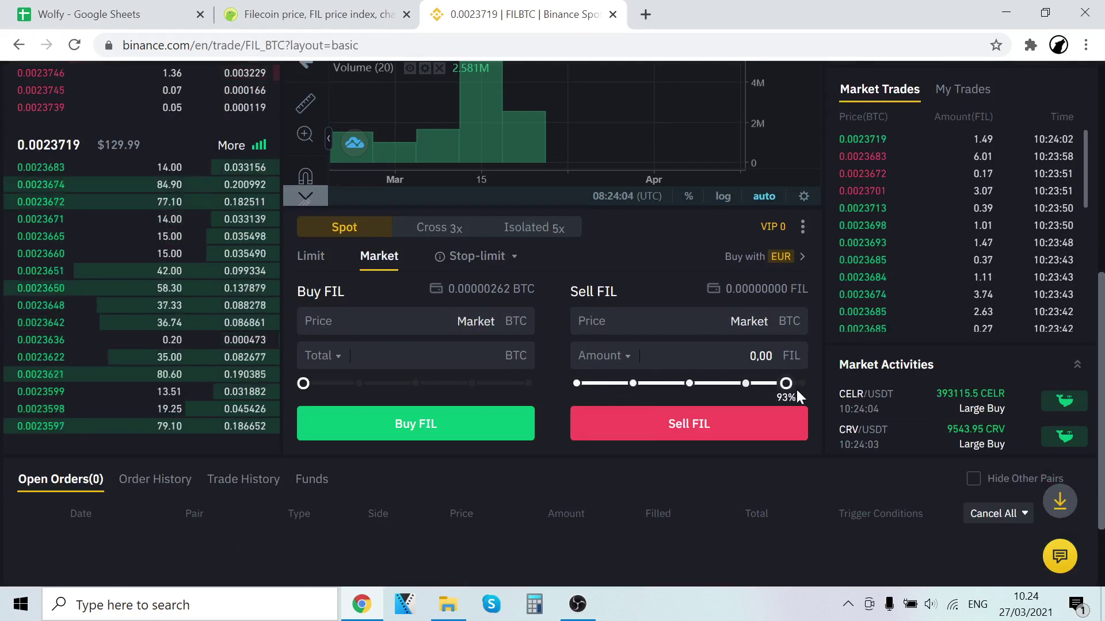
{"action": "left_click_drag", "start_coordinate": [798, 391], "coordinate": [802, 394]}
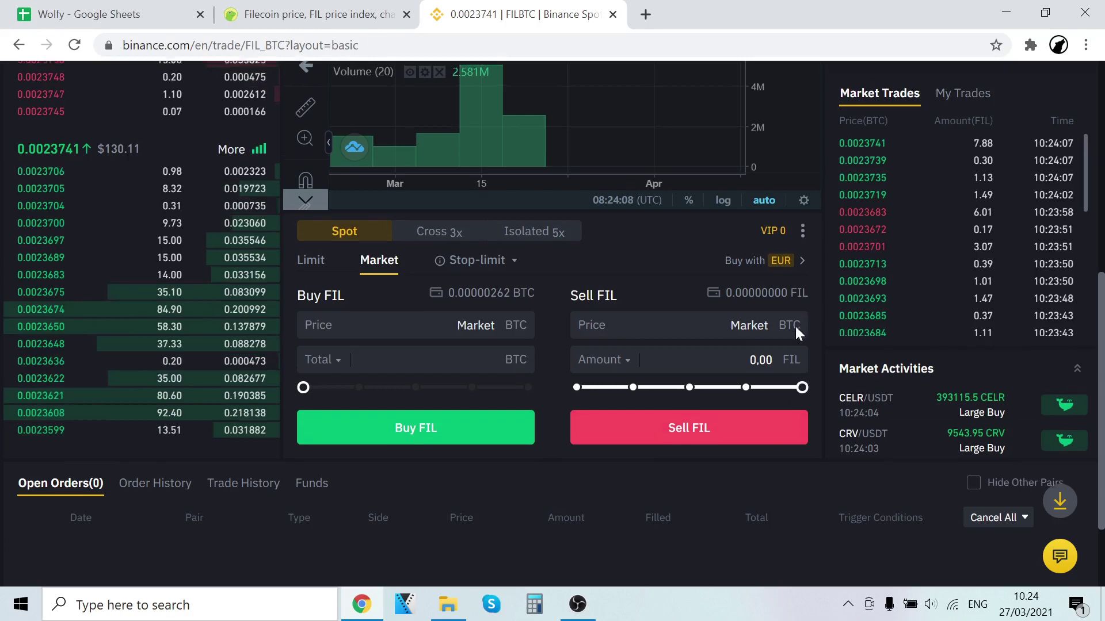
Return to the Fiat and Spot wallet balances, then switch to the screen recorder
{"action": "scroll", "coordinate": [796, 322], "scroll_direction": "up", "scroll_amount": 5}
{"action": "scroll", "coordinate": [876, 329], "scroll_direction": "up", "scroll_amount": 2}
{"action": "mouse_move", "coordinate": [676, 89]}
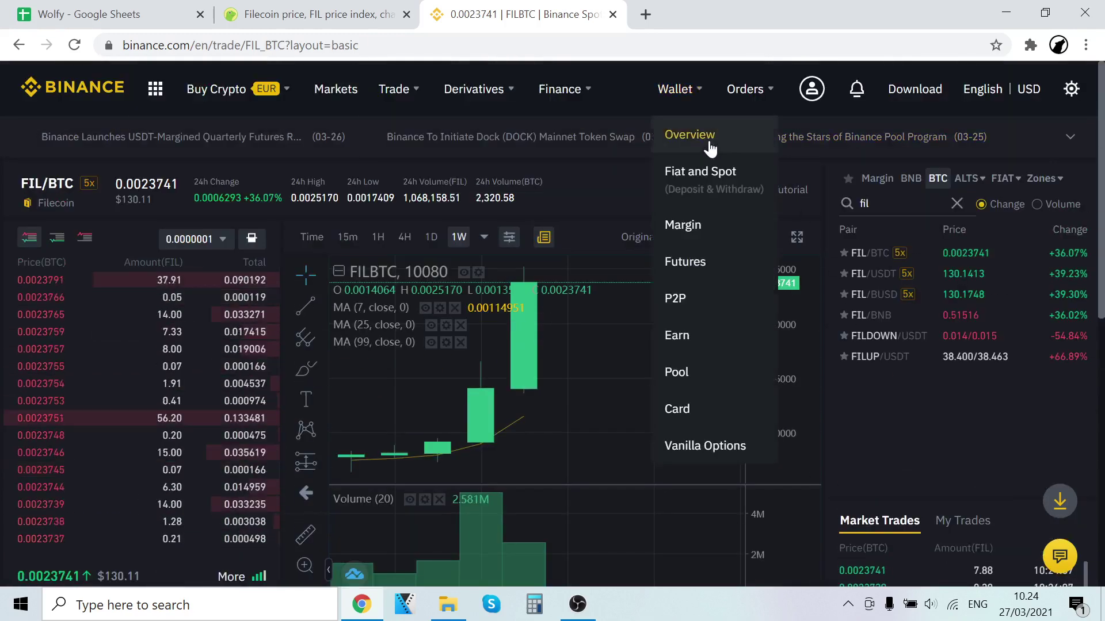
{"action": "left_click", "coordinate": [713, 177]}
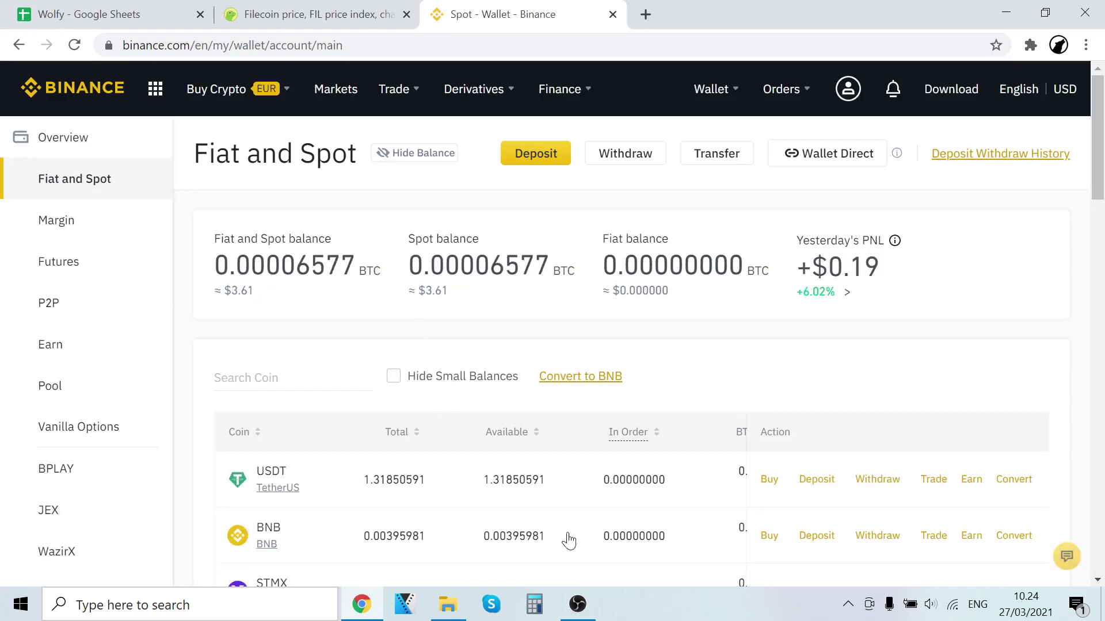
{"action": "left_click", "coordinate": [598, 607]}
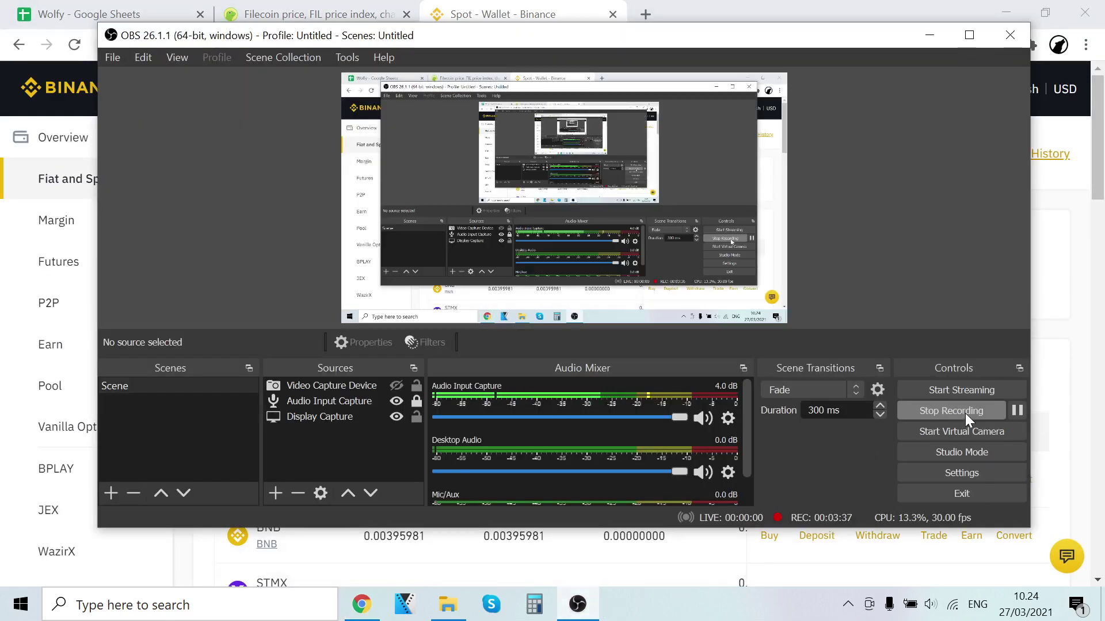